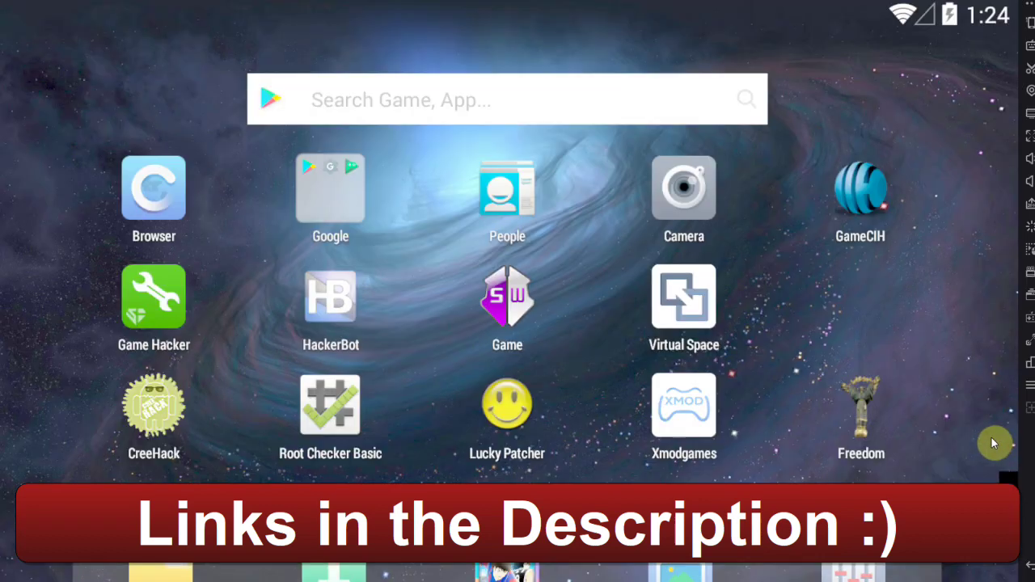
Move the Game icon beside Virtual Space on the home screen, briefly checking System settings
left_click_drag(510, 309, 874, 318)
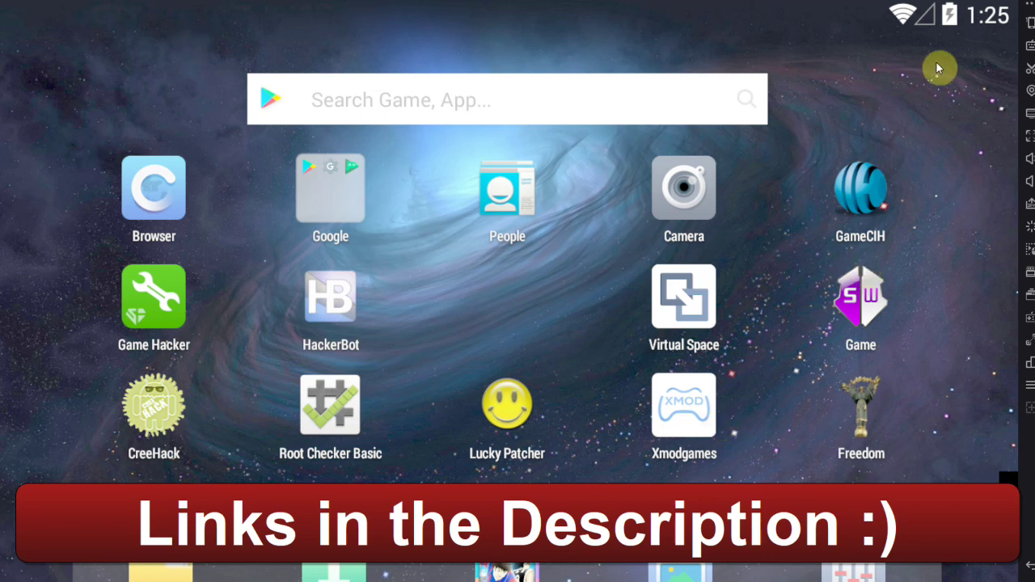
left_click(959, 9)
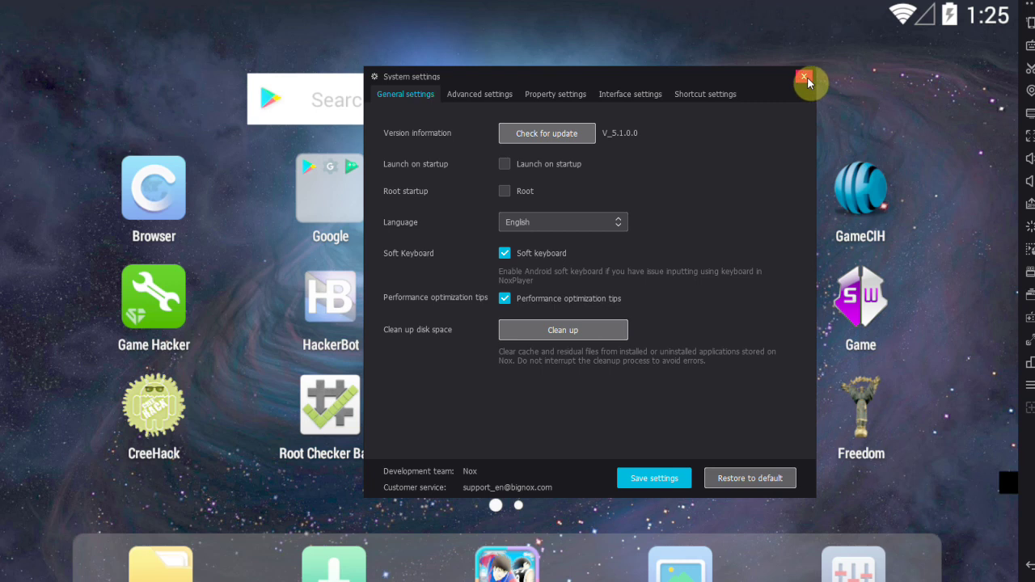
left_click(805, 77)
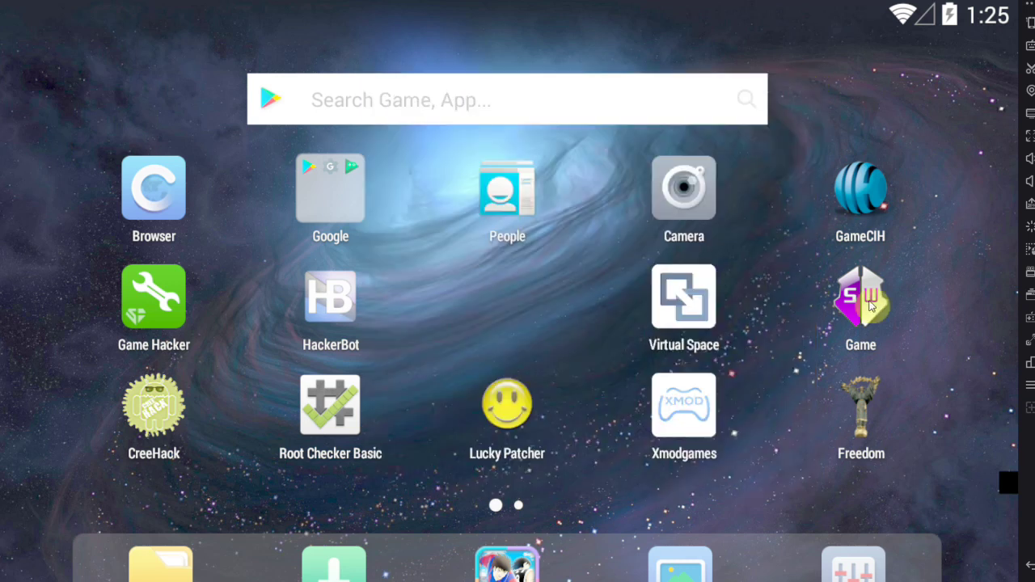
left_click_drag(796, 279, 689, 291)
Return the Game icon between HackerBot and Virtual Space, then visit page 2 and back
left_click_drag(880, 301, 535, 306)
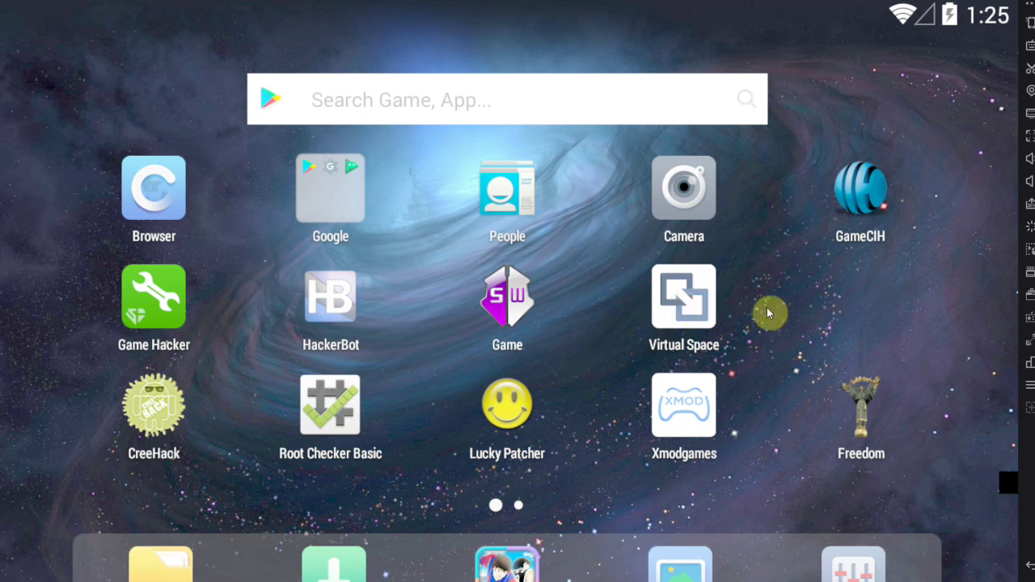
left_click_drag(808, 300, 425, 317)
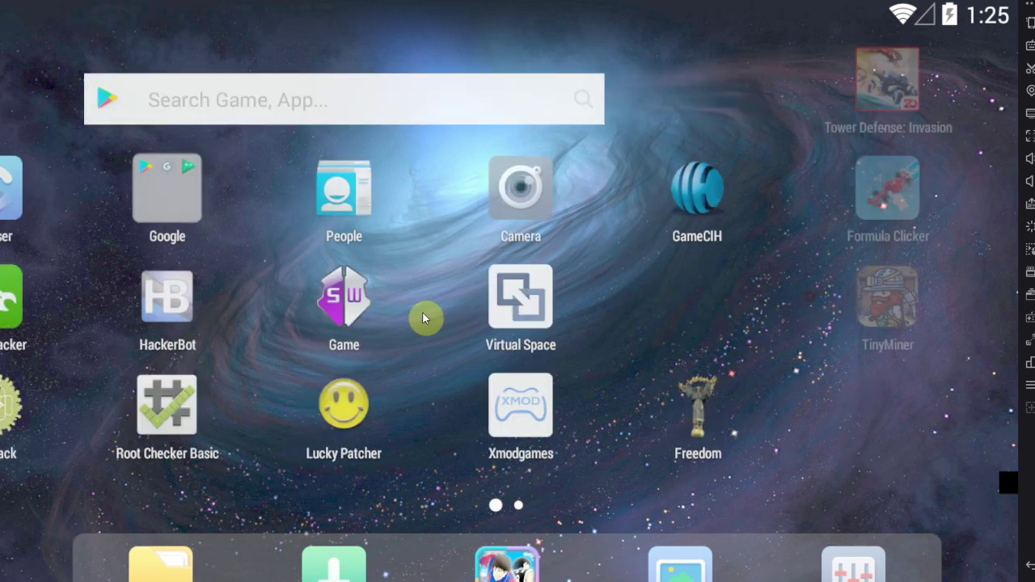
left_click(328, 431)
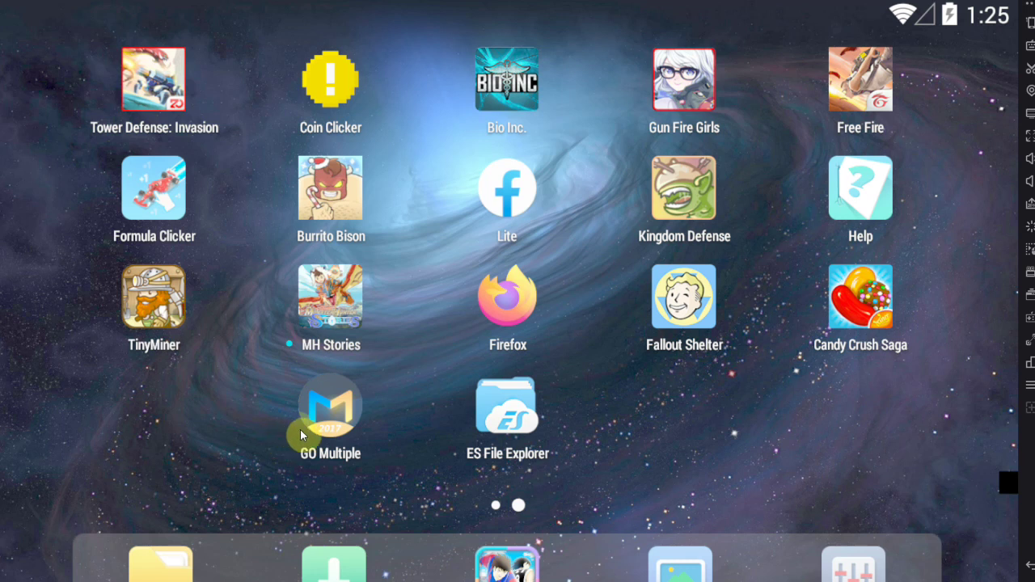
left_click_drag(419, 432, 791, 404)
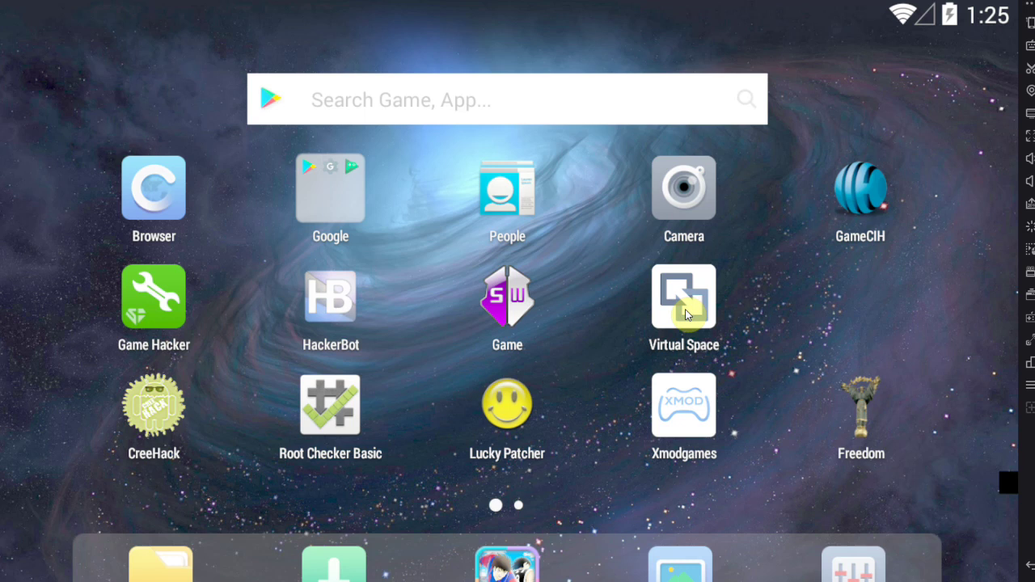
Open and close the Google folder on the home screen twice
left_click(368, 217)
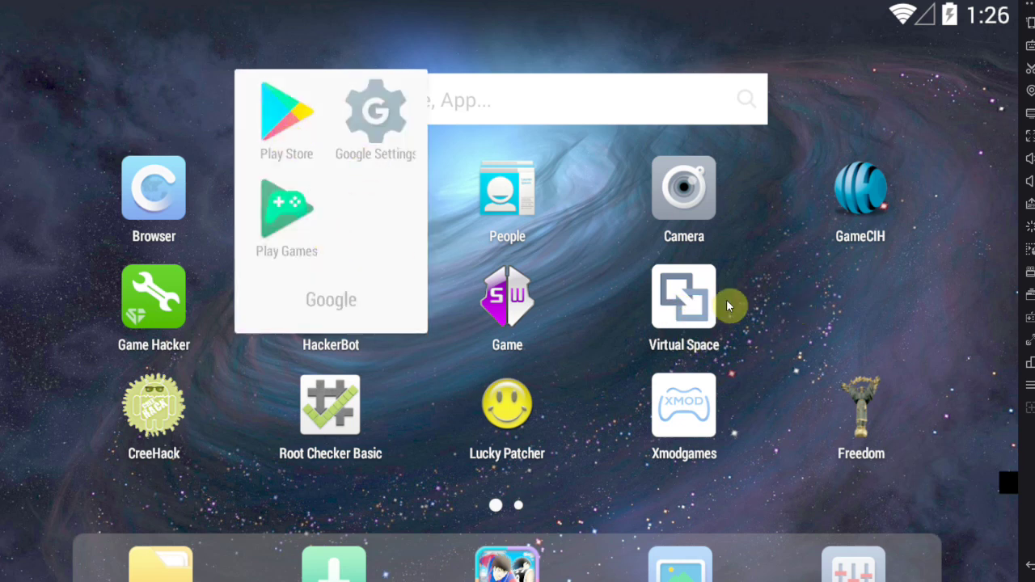
left_click(756, 303)
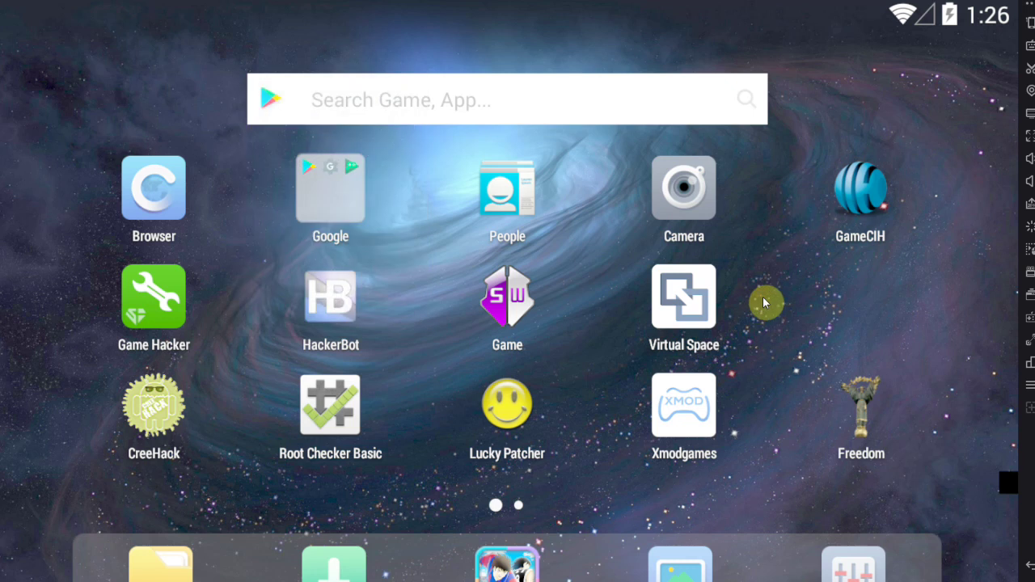
left_click(320, 195)
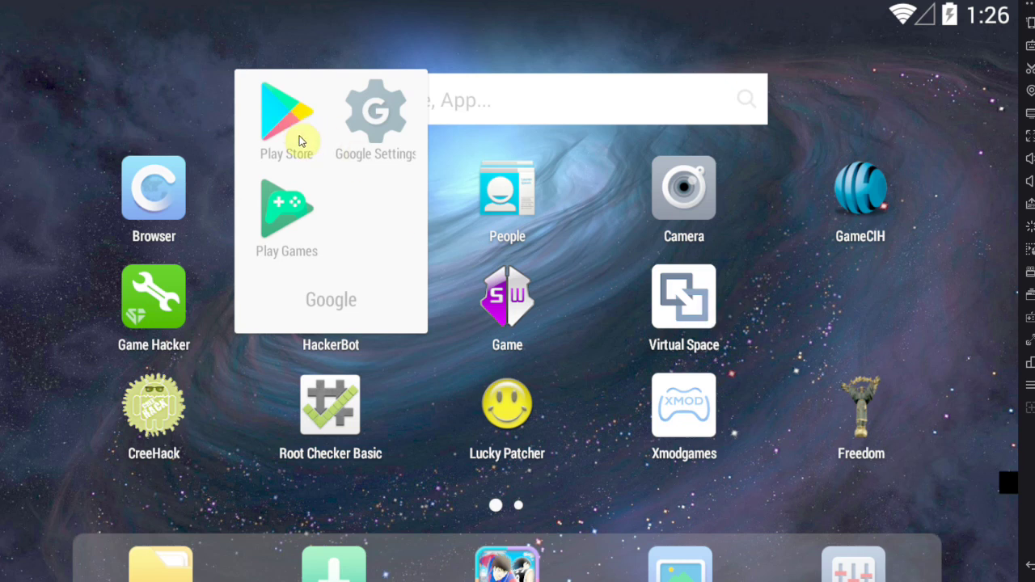
left_click(794, 312)
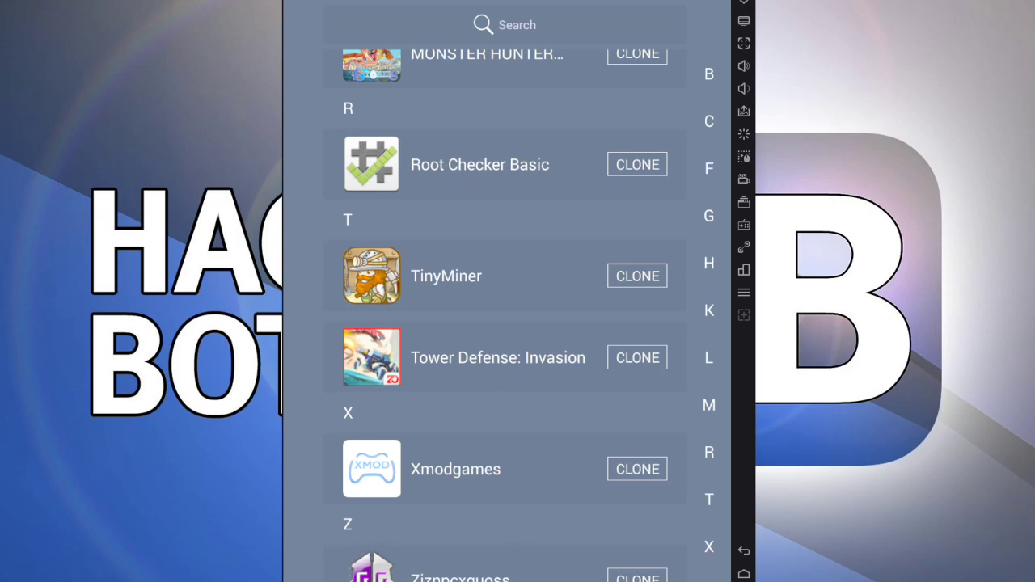
Clone the Ziznpcxguoss GameGuardian app into Virtual Space with a shortcut
left_click(639, 576)
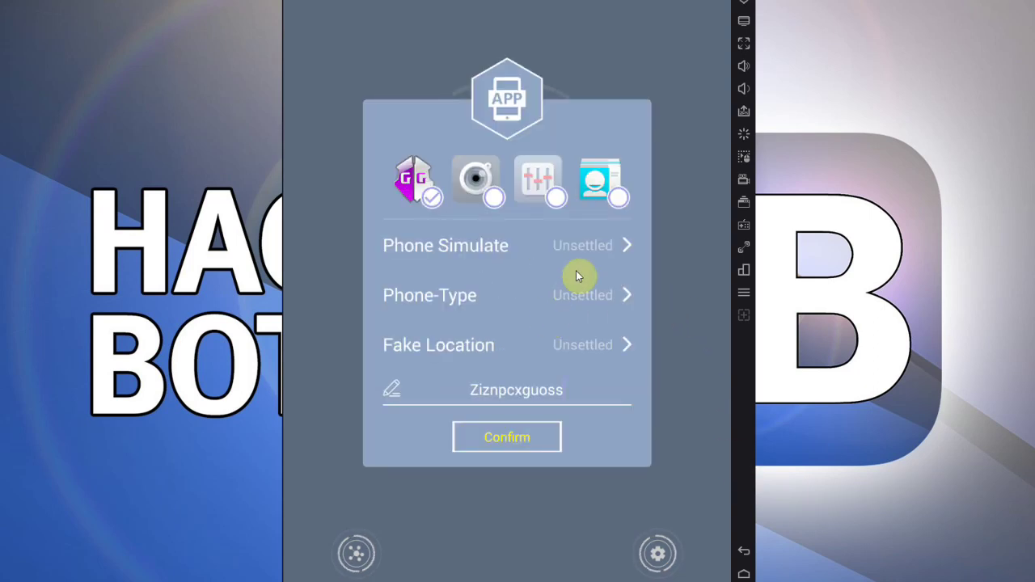
left_click(494, 438)
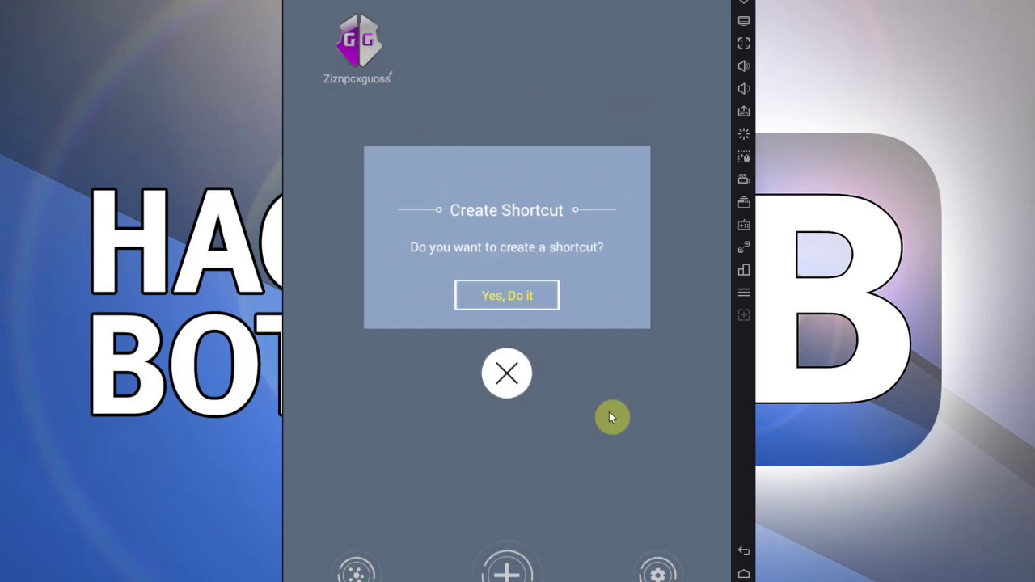
left_click(517, 295)
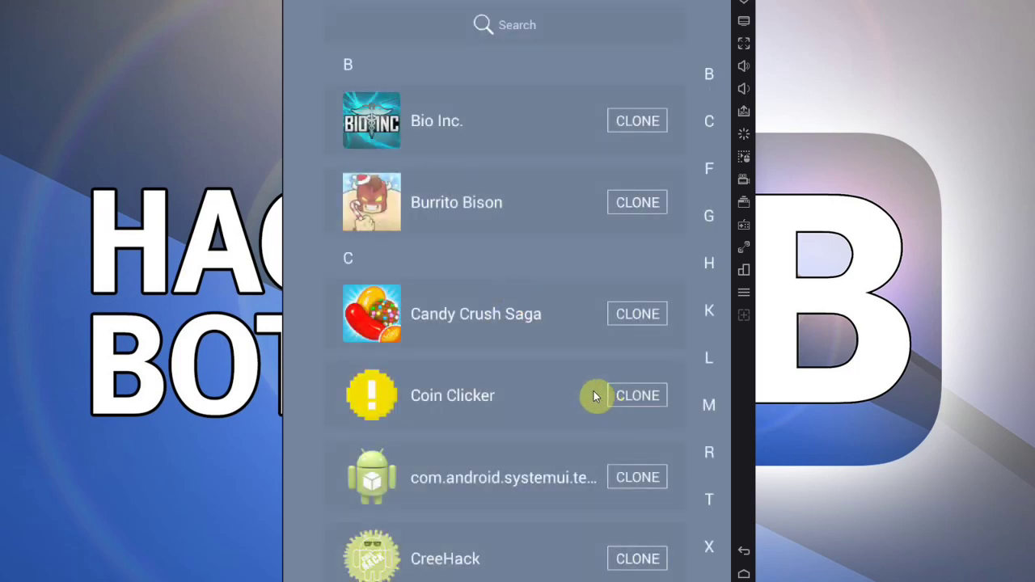
Clone TinyMiner from the T section of the app list and confirm its settings
scroll(545, 342, "down", 5)
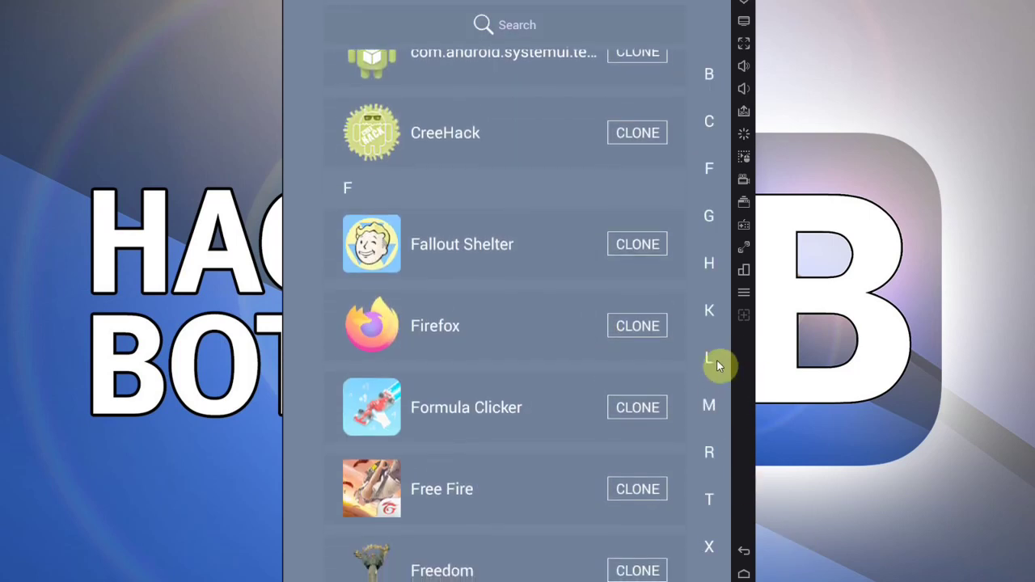
left_click(710, 495)
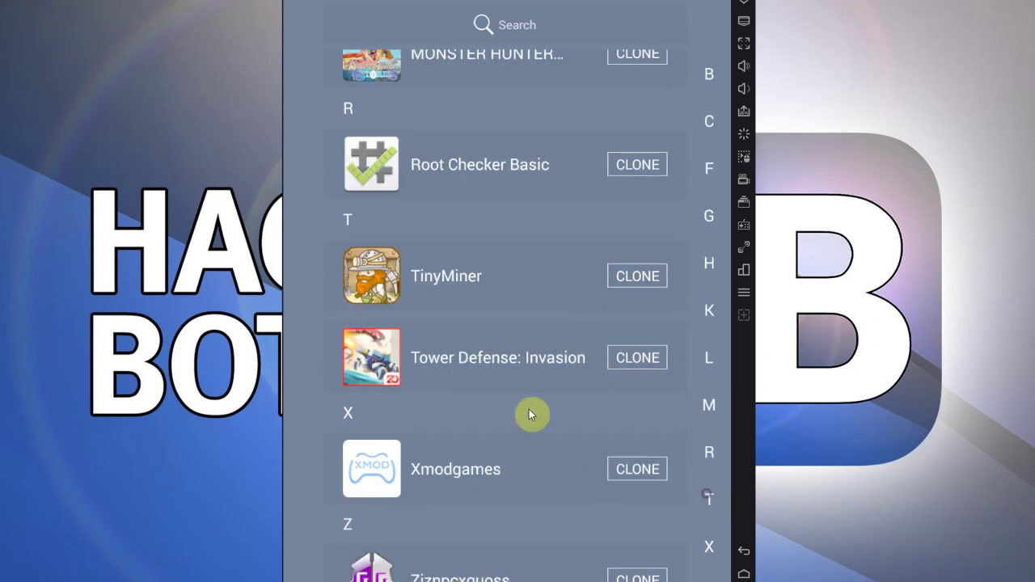
left_click(654, 280)
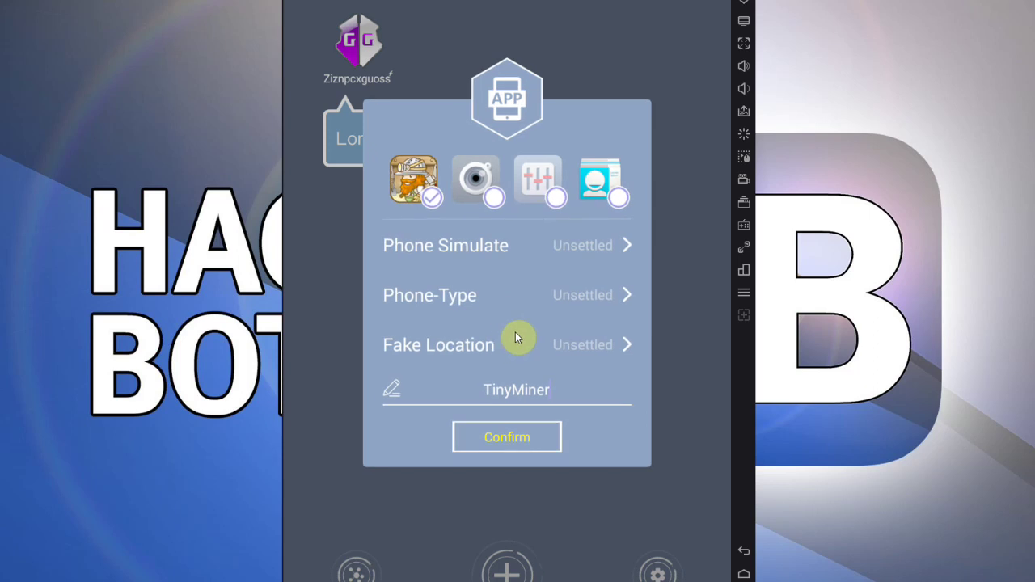
left_click(507, 438)
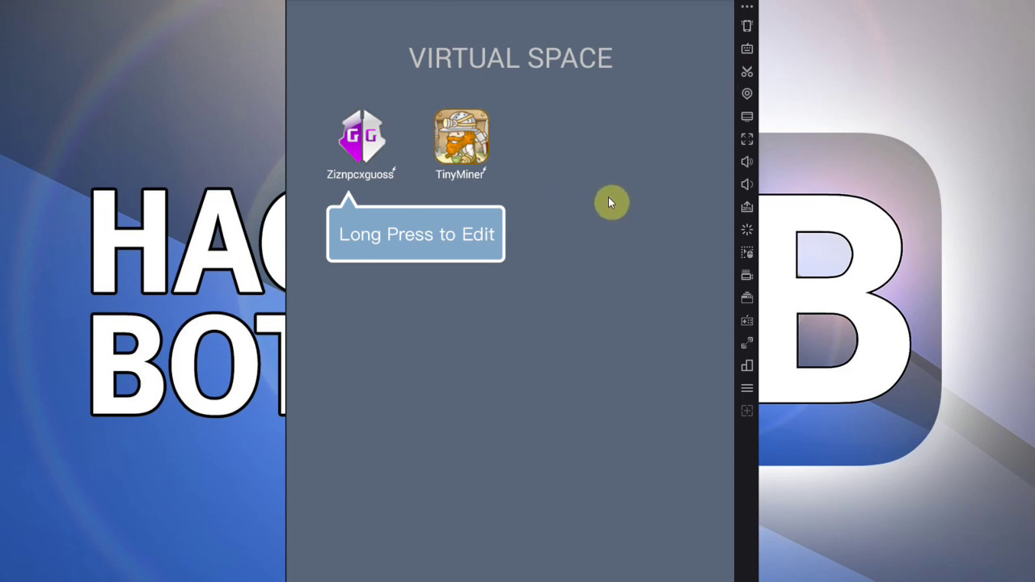
Launch the cloned TinyMiner, skip the notices, and walk the miner into the saloon shop
left_click(465, 142)
left_click(536, 407)
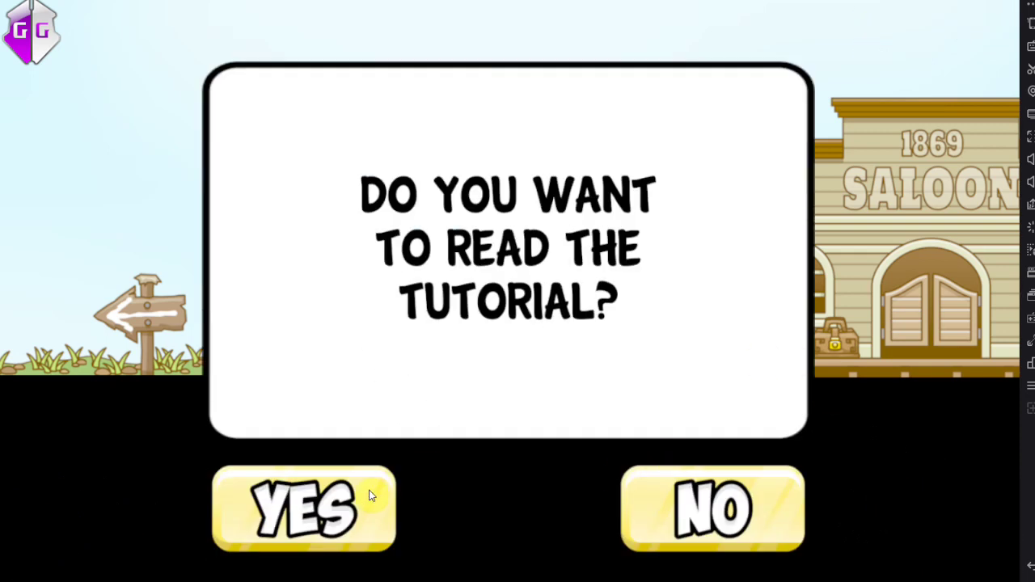
left_click(689, 495)
left_click_drag(871, 499, 901, 493)
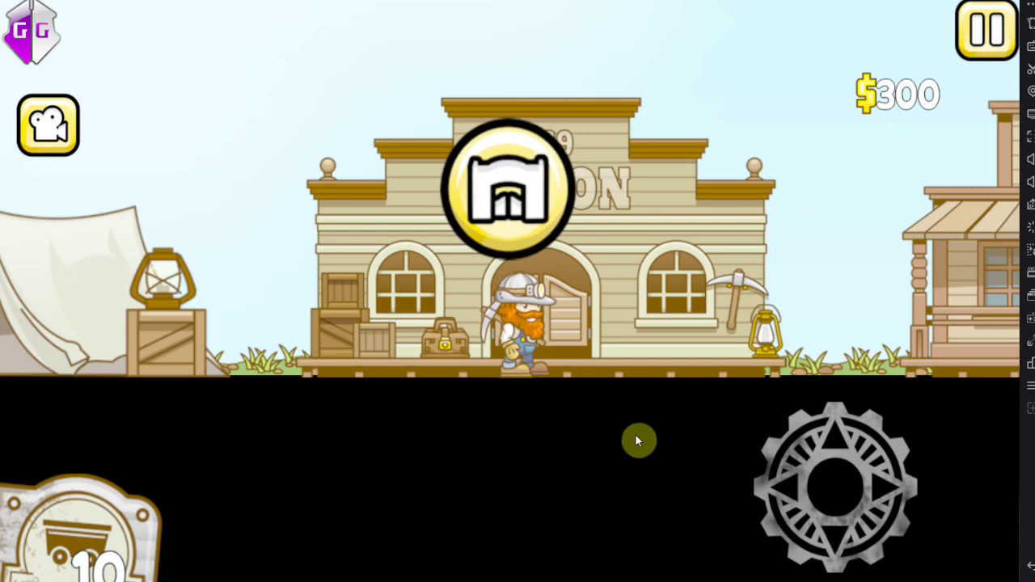
left_click(494, 178)
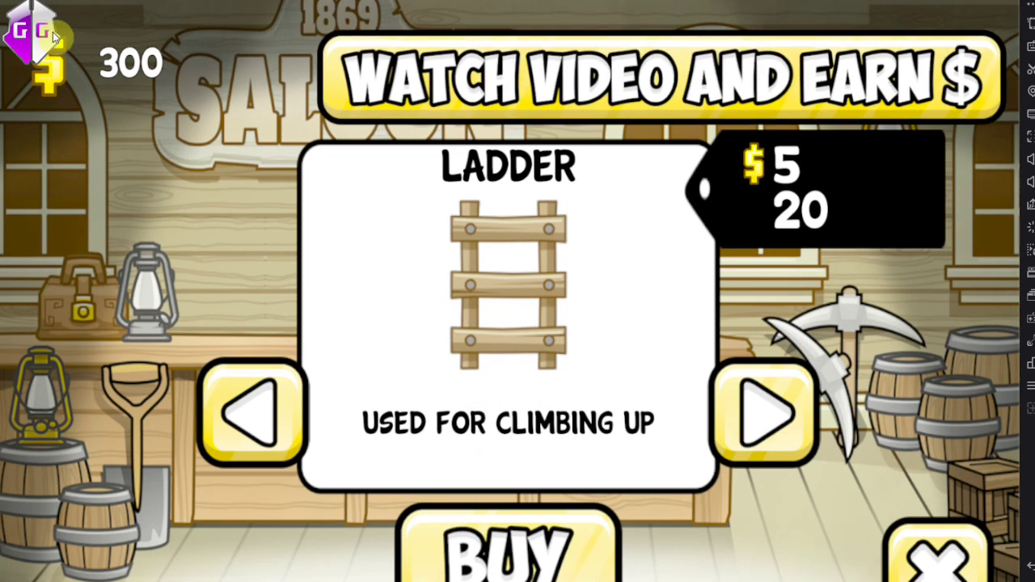
Bring up GameGuardian's process selection over the game, moving its floating icon lower
left_click(50, 55)
left_click_drag(56, 60, 109, 161)
left_click(128, 166)
left_click(101, 160)
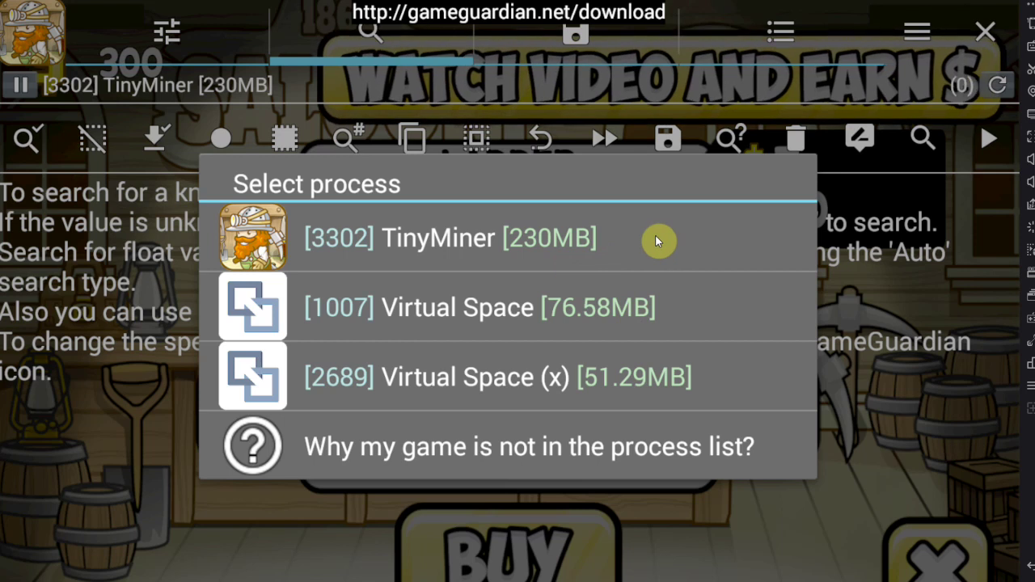
Attach GameGuardian to TinyMiner and search all memory for 300 as a Dword
left_click(612, 236)
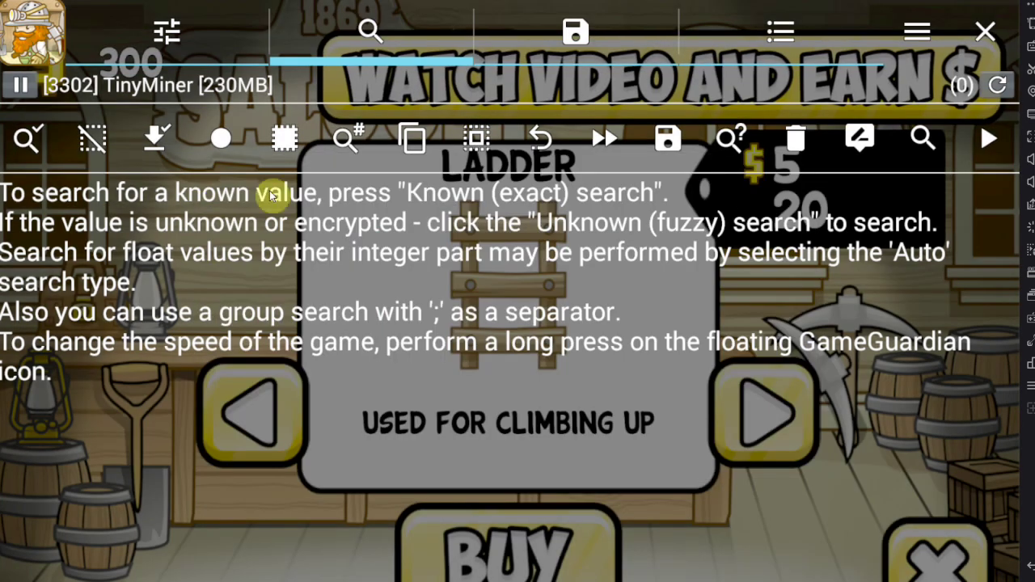
left_click(923, 139)
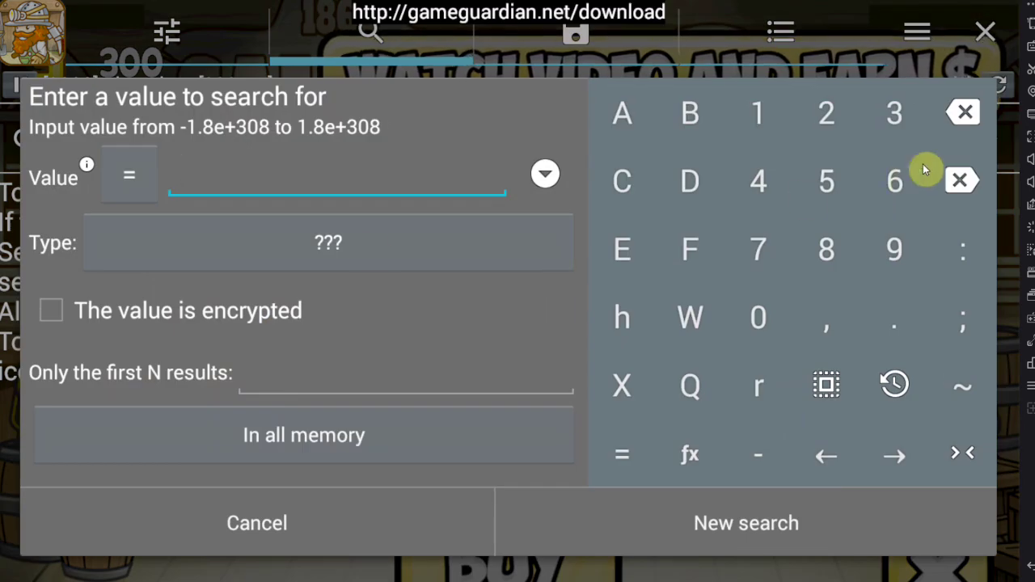
left_click(370, 250)
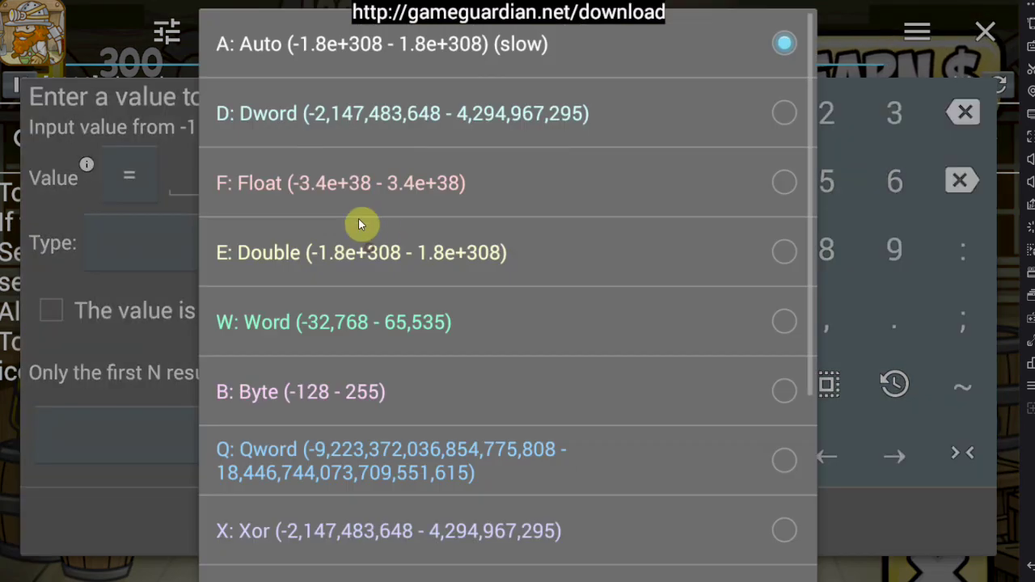
left_click(341, 116)
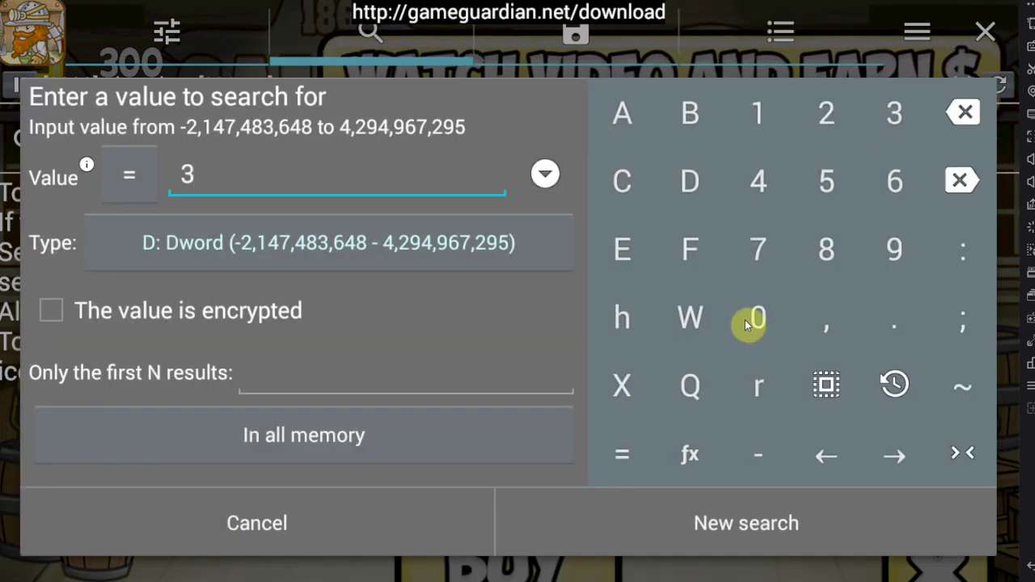
left_click(785, 530)
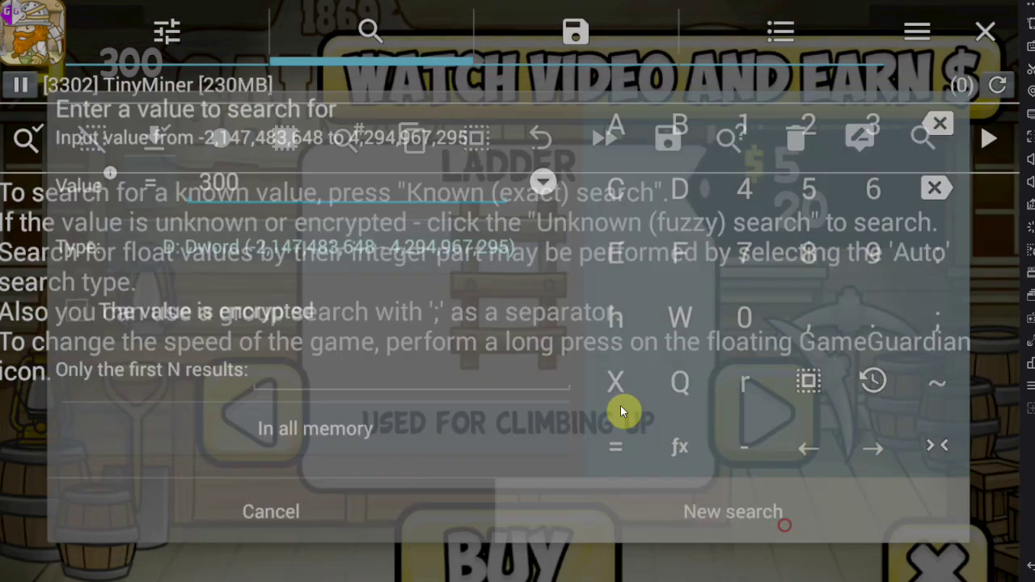
left_click(643, 444)
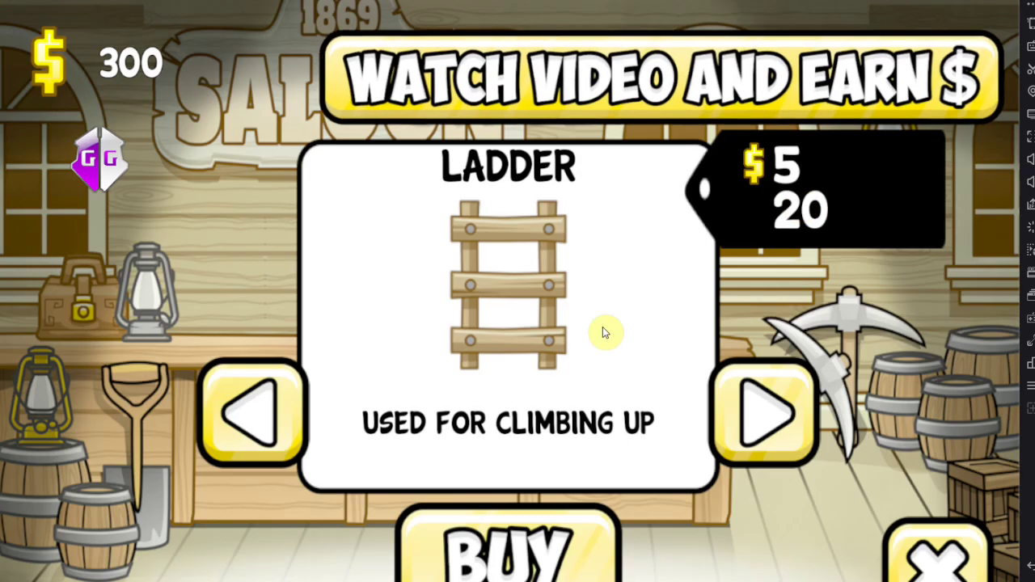
Buy ladders in the game to drop money to 285, then reopen the value search
left_click(517, 550)
left_click(522, 549)
left_click(518, 550)
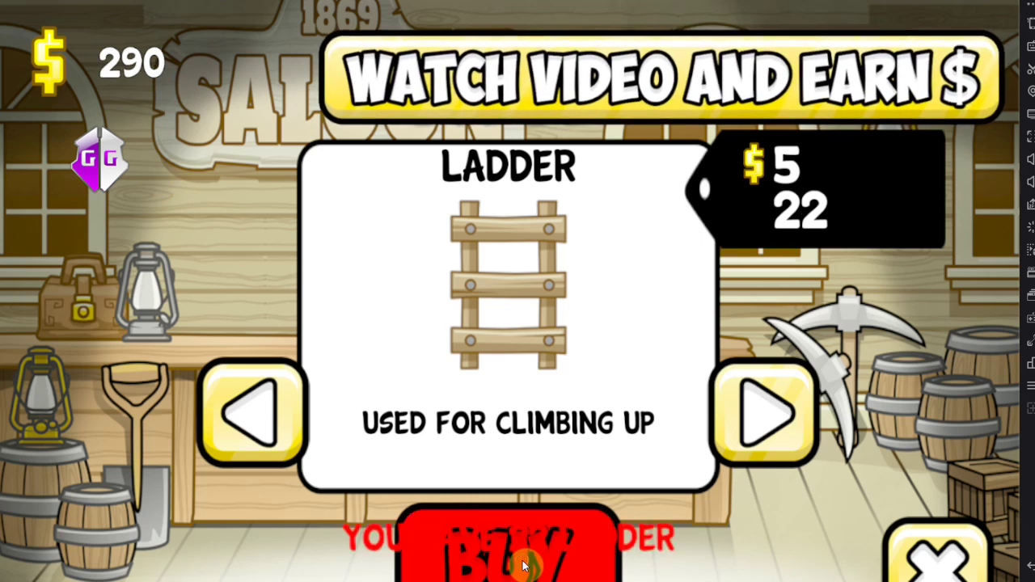
left_click(104, 170)
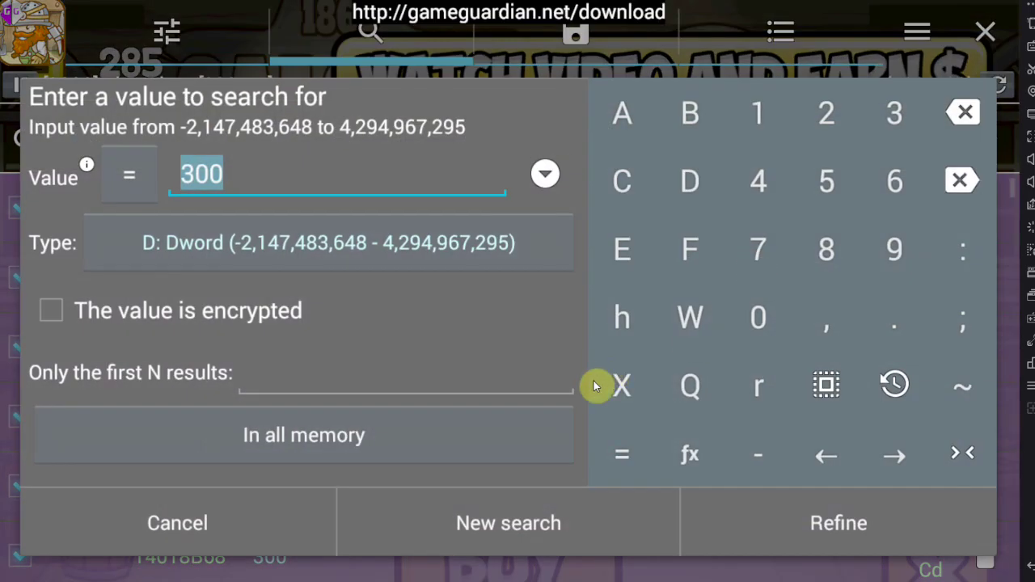
Refine the search results to the addresses holding 285
left_click(227, 523)
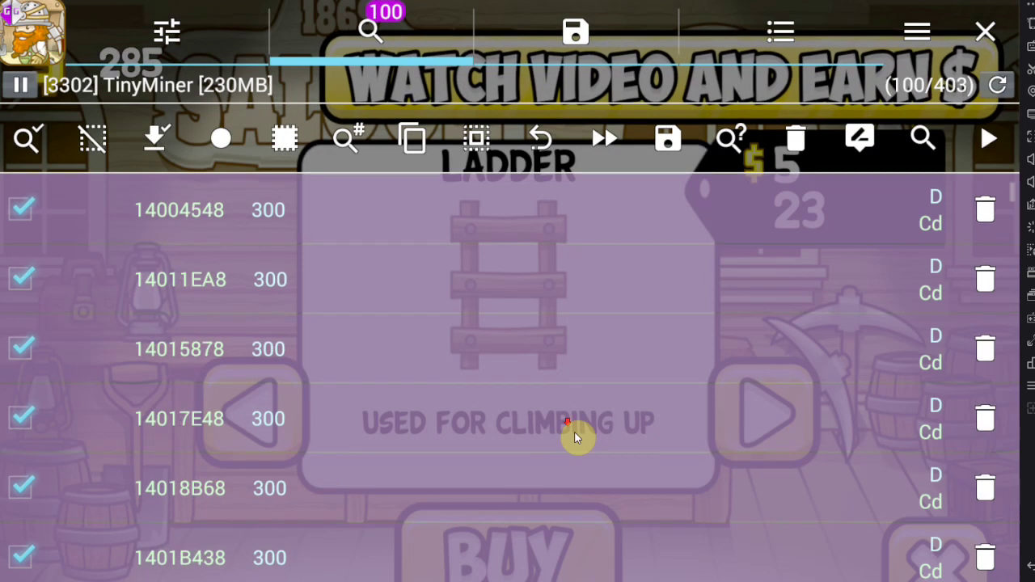
scroll(577, 438, "down", 4)
left_click(926, 133)
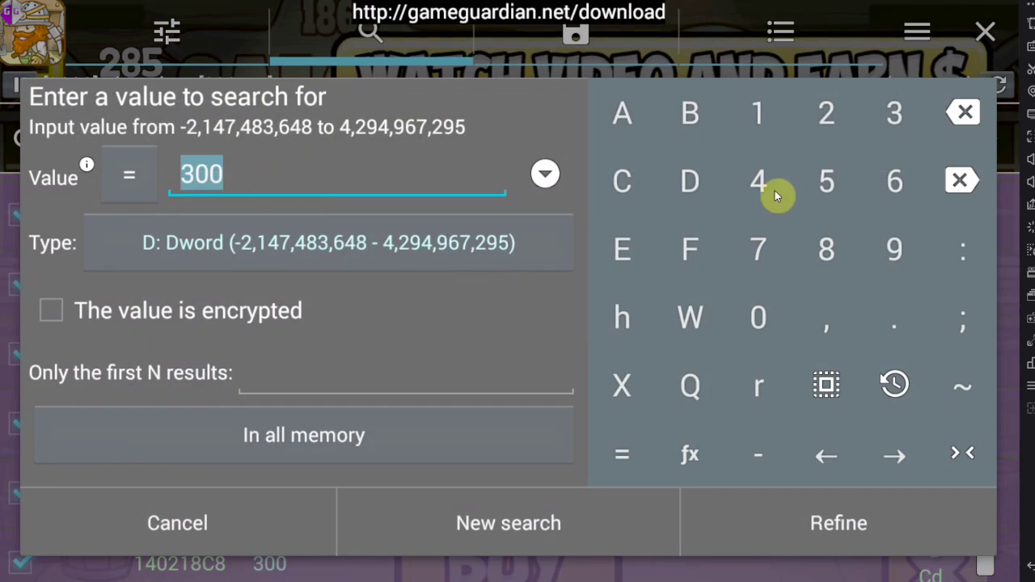
left_click(822, 137)
left_click(826, 212)
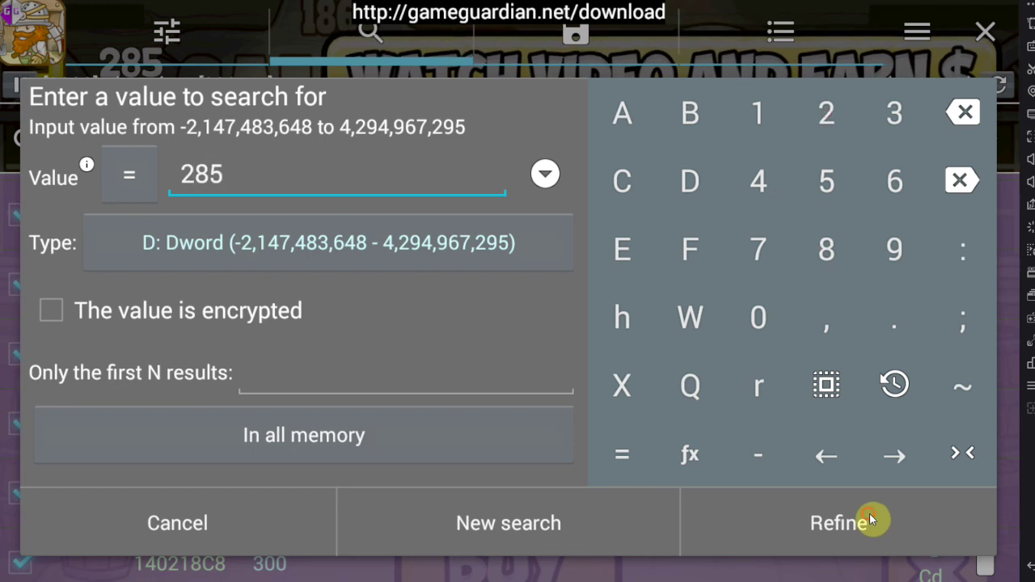
left_click(870, 514)
Change the B93BEAA8 money address value to 999999999
left_click(357, 235)
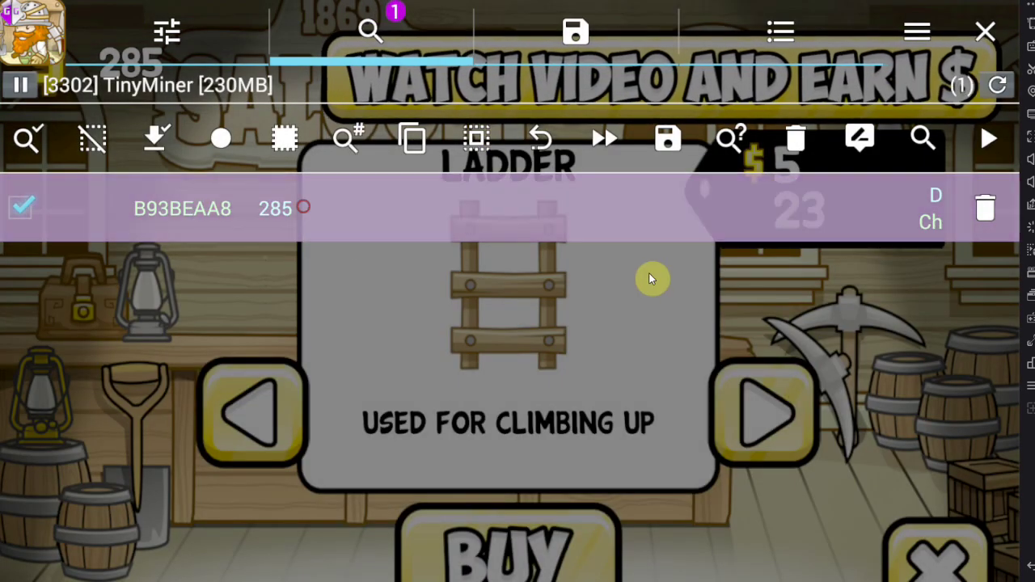
left_click(897, 255)
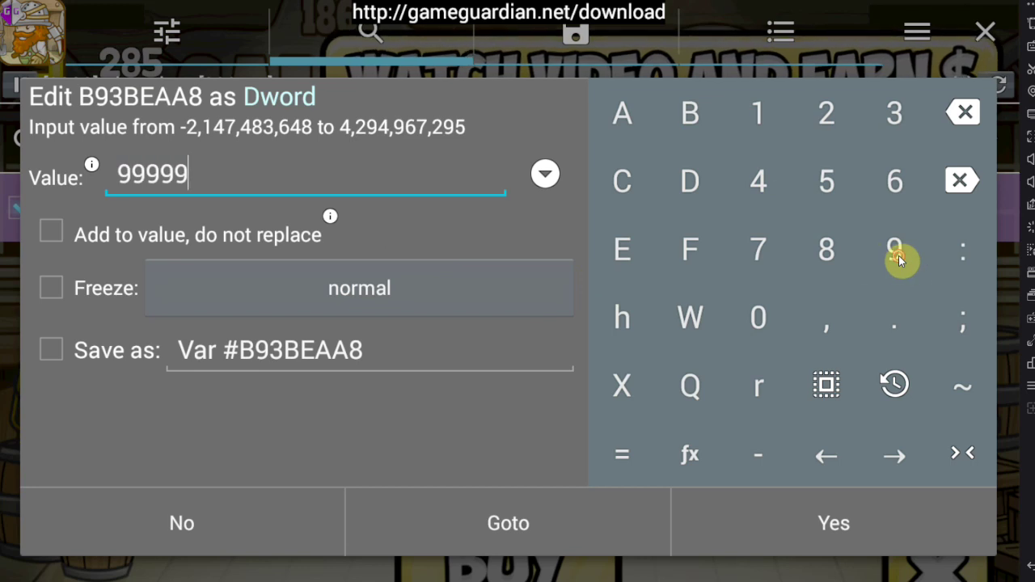
left_click(898, 256)
left_click(898, 256)
left_click(830, 522)
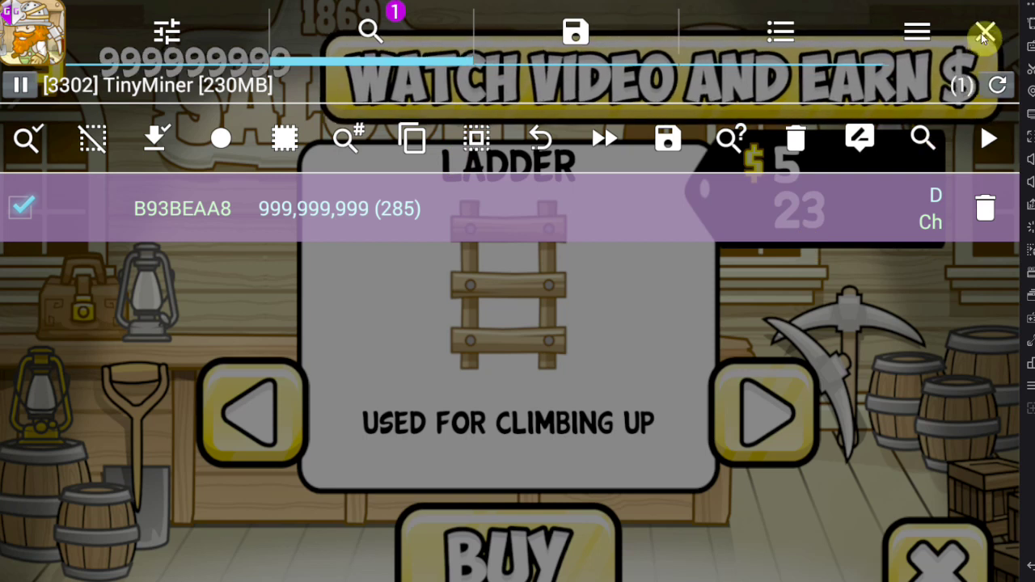
key("Escape")
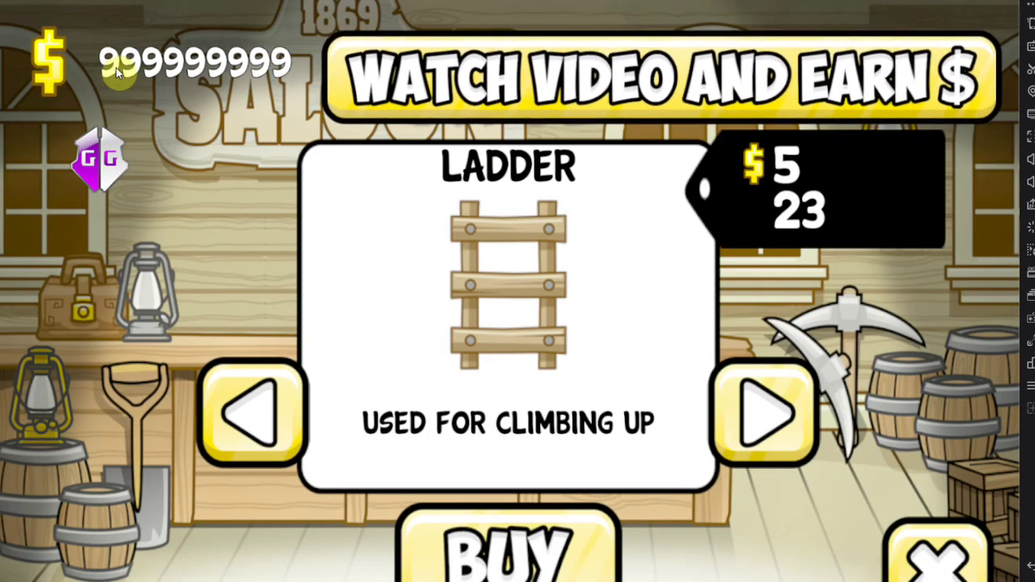
left_click(101, 168)
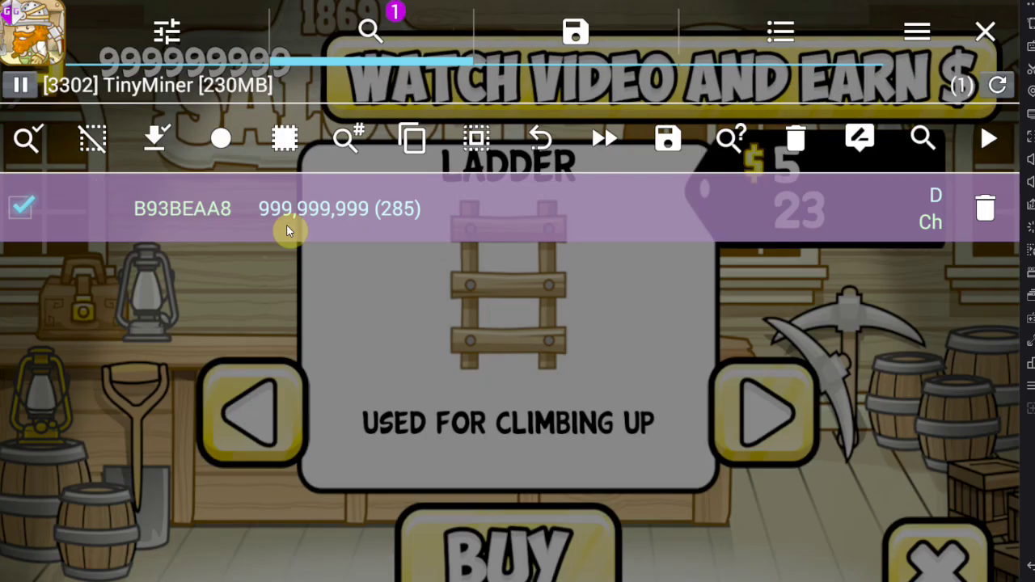
left_click(319, 219)
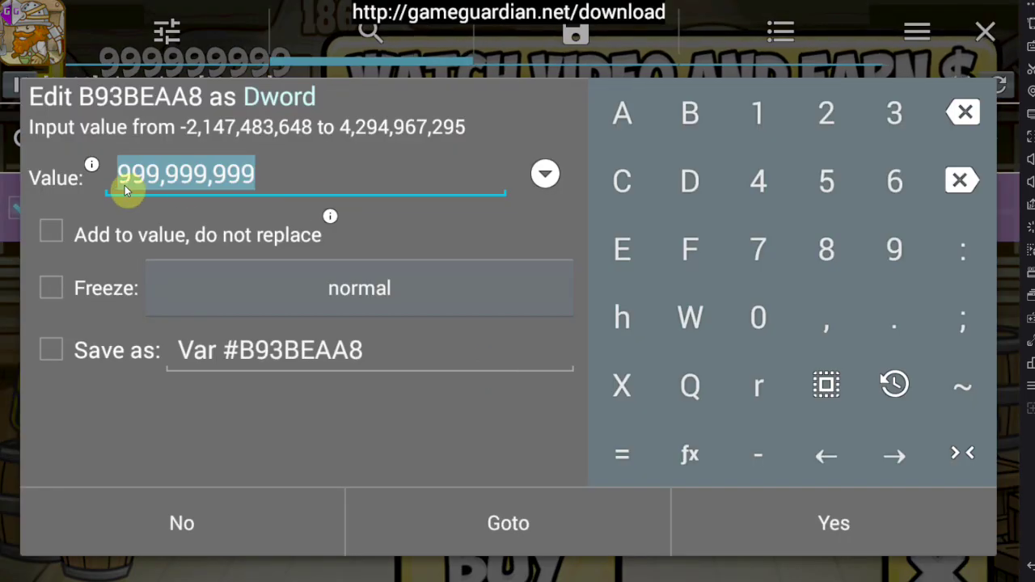
left_click(129, 191)
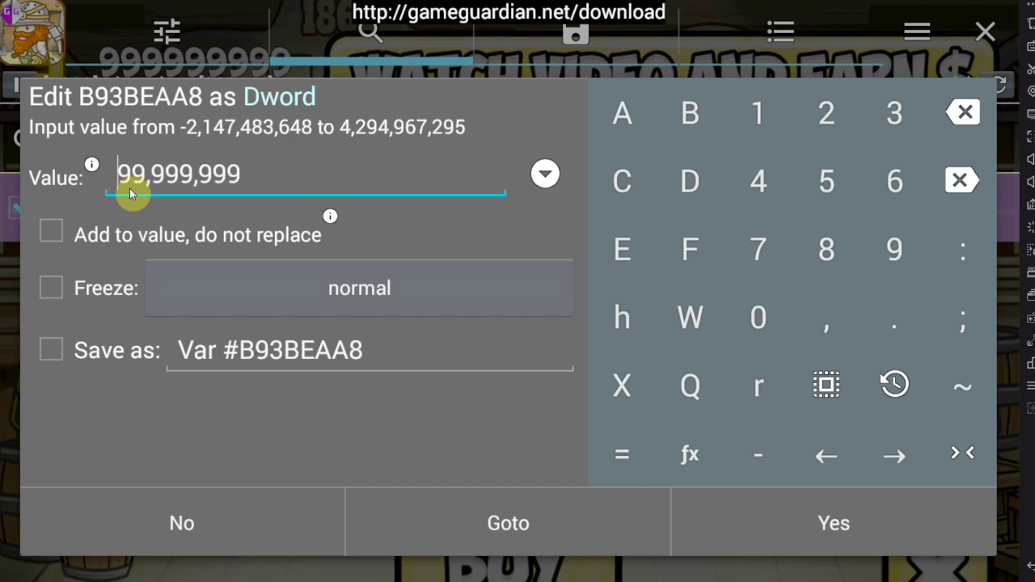
type("40")
key("Return")
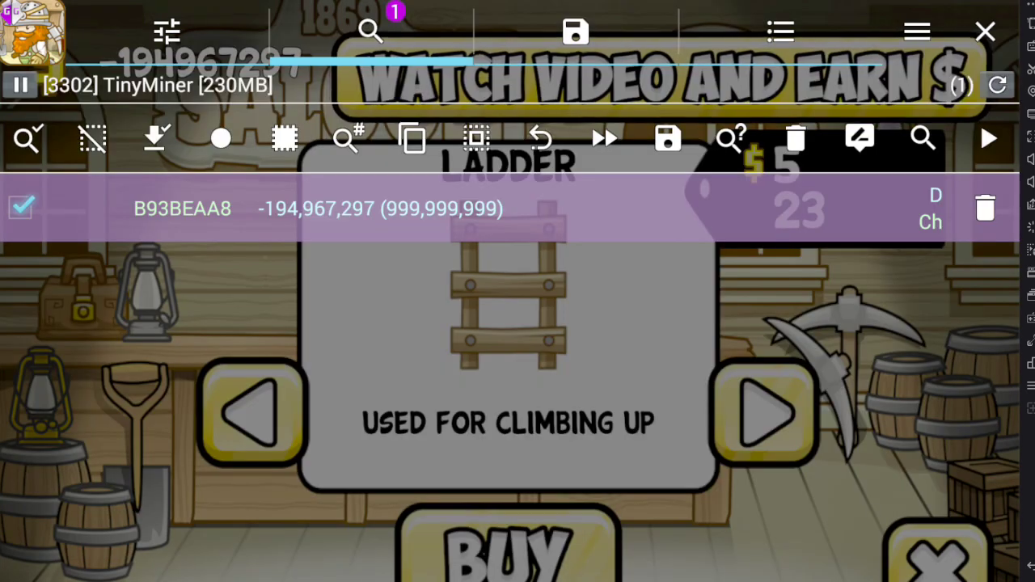
Check the wrapped -194967297 coins in the game, then set money back to 999999999
left_click(987, 33)
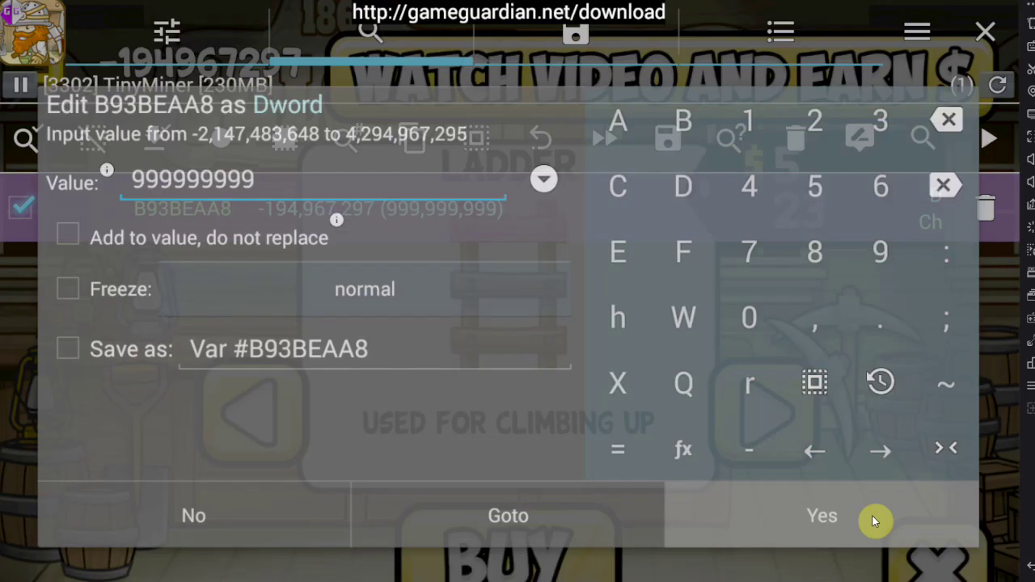
left_click(877, 518)
left_click(986, 33)
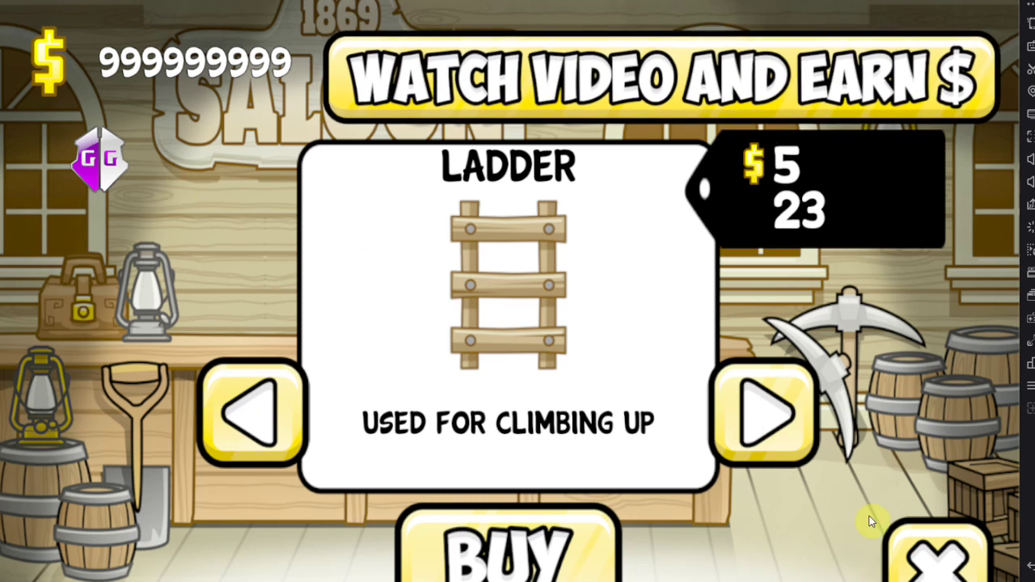
left_click(100, 182)
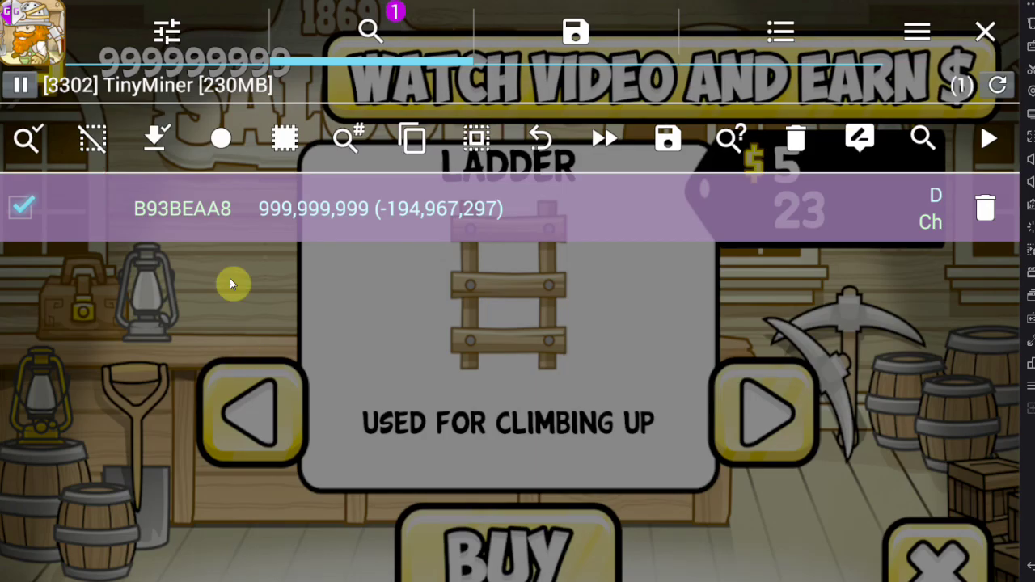
left_click(986, 32)
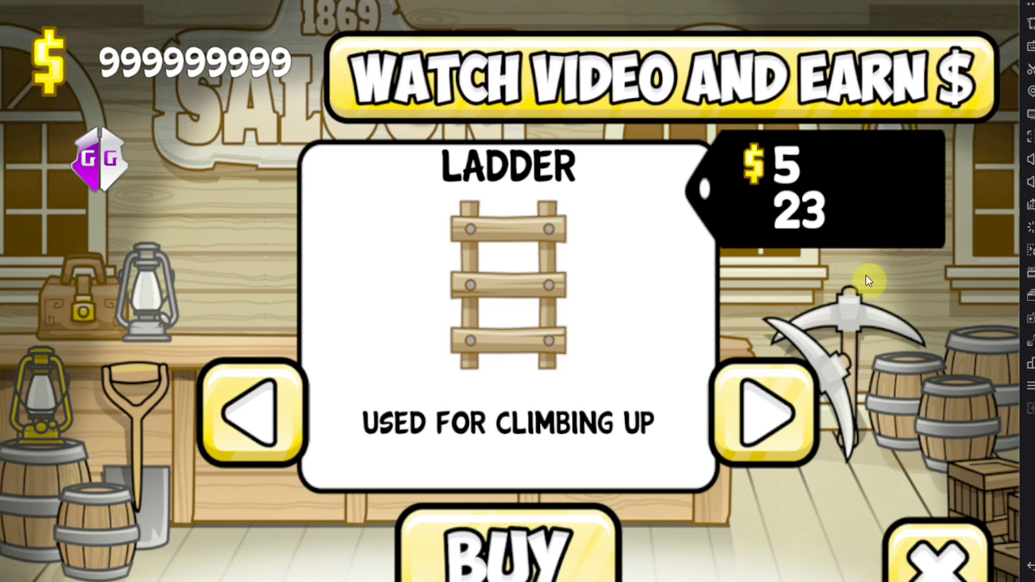
left_click(161, 207)
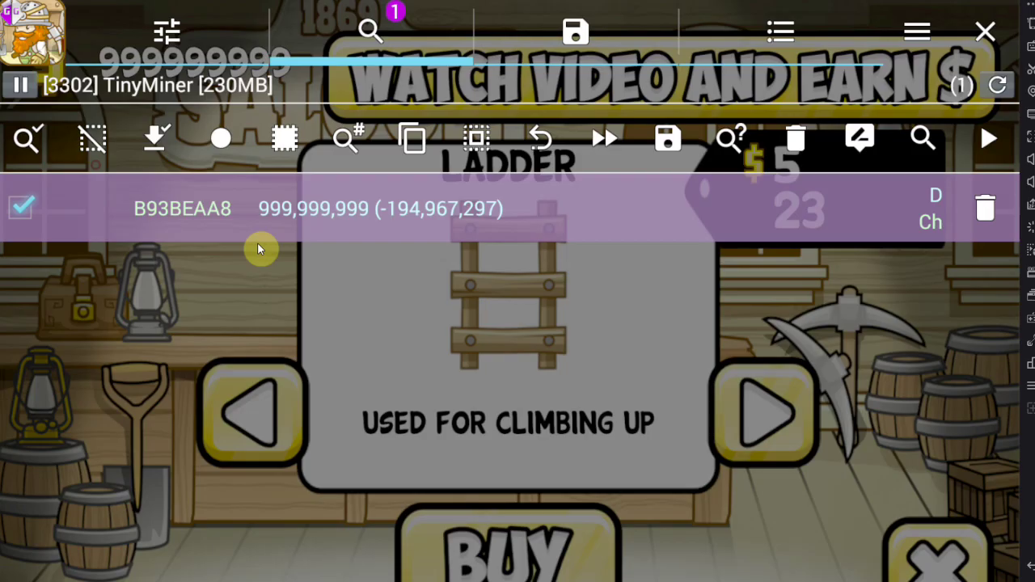